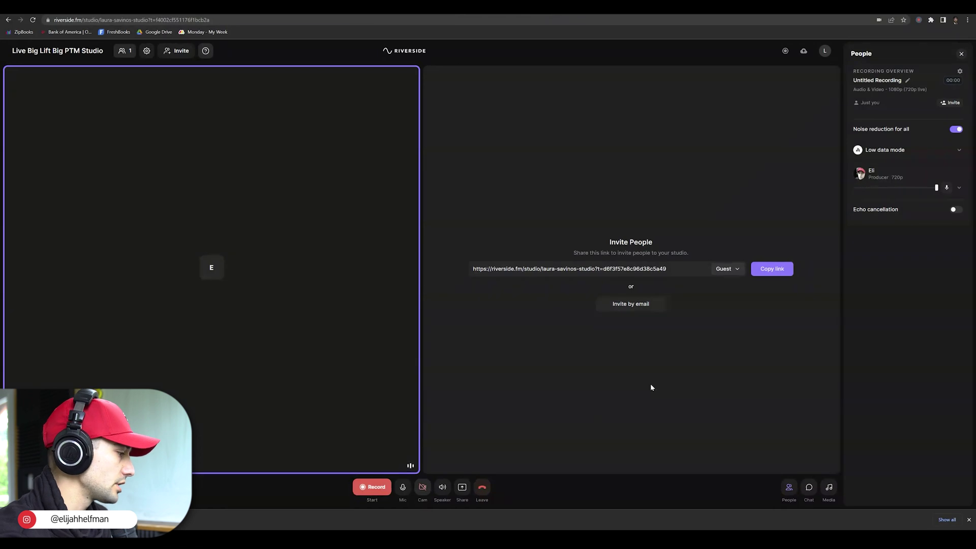
- Open the Cam popover to show the camera list, with the C310 HD webcam checked
left_click(422, 487)
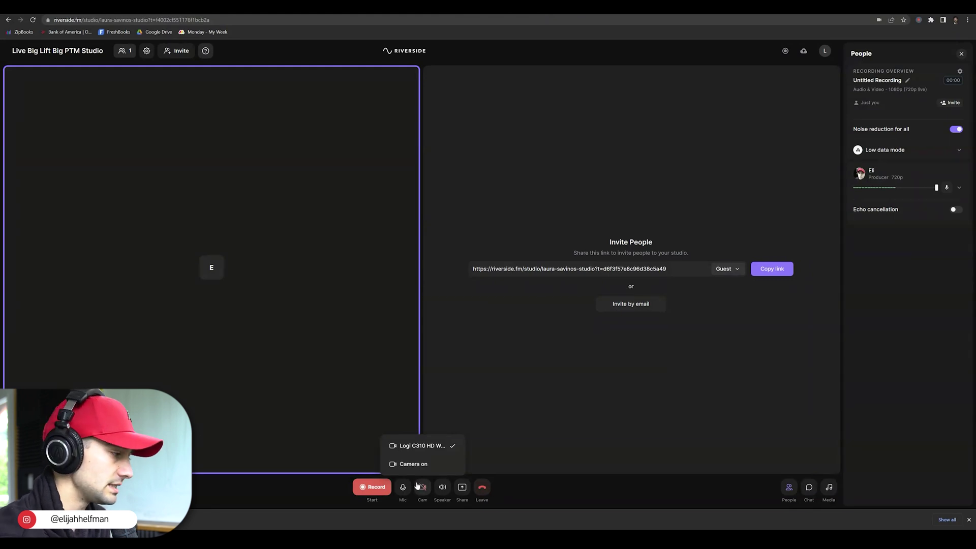
left_click(425, 463)
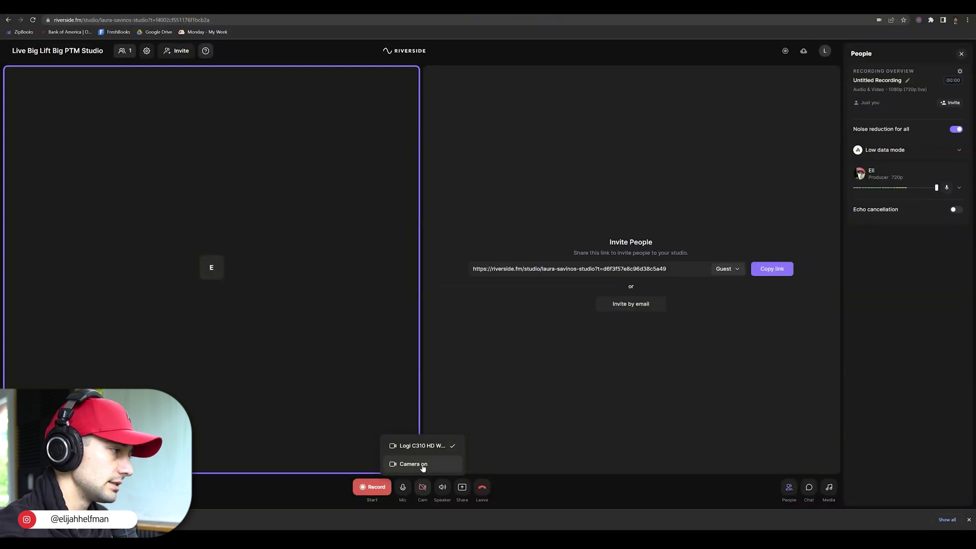
left_click(423, 465)
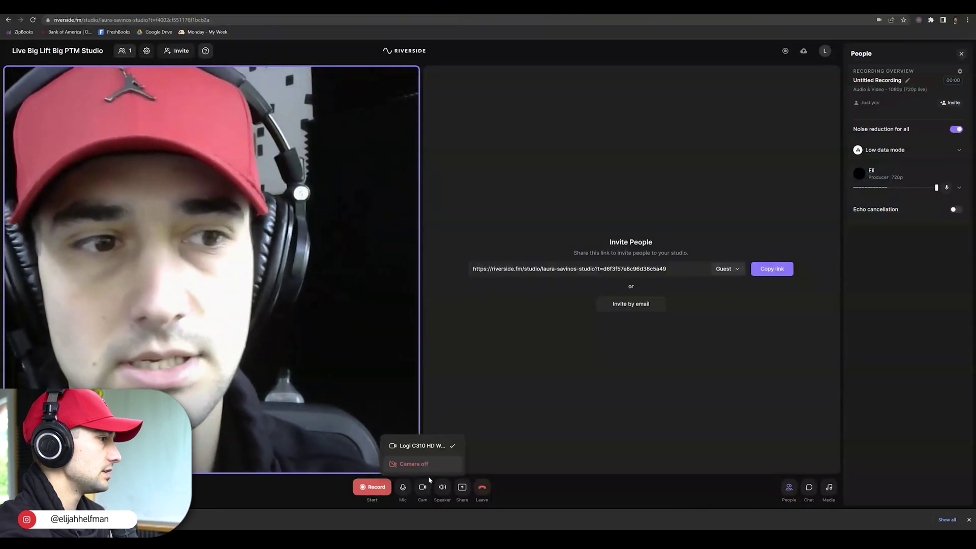
- Close the Cam popover while the live webcam feed shows, then reopen it
left_click(410, 466)
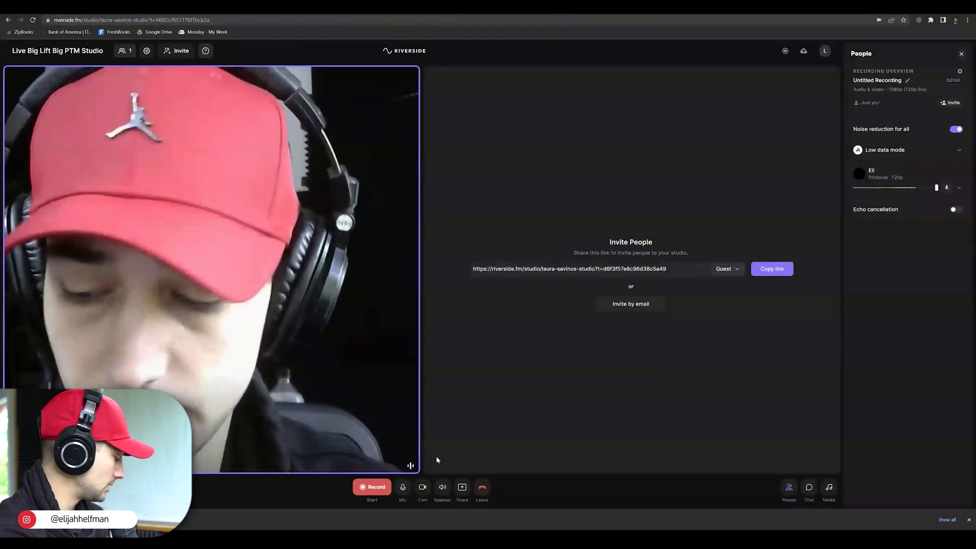
left_click(424, 488)
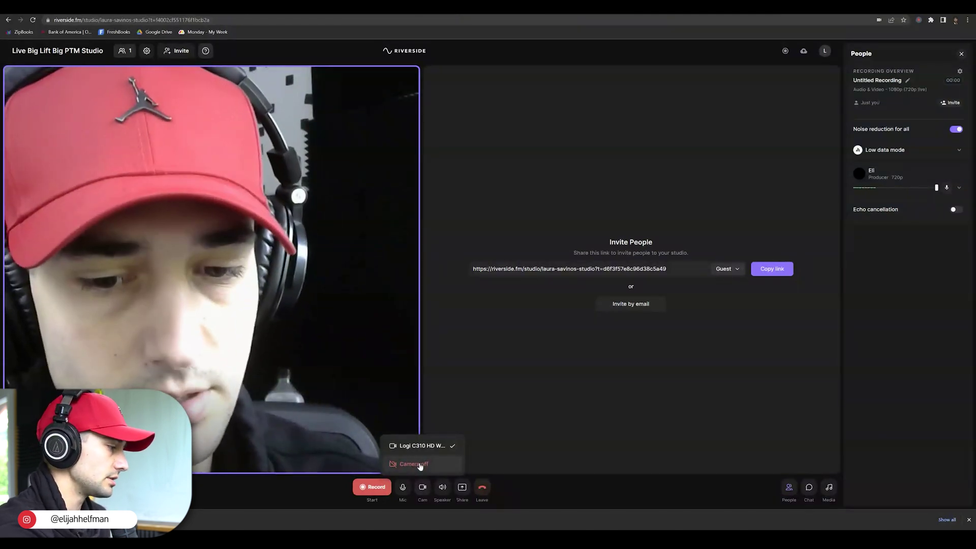
- Choose 'Camera off' so the left tile shows only the placeholder letter E
left_click(419, 465)
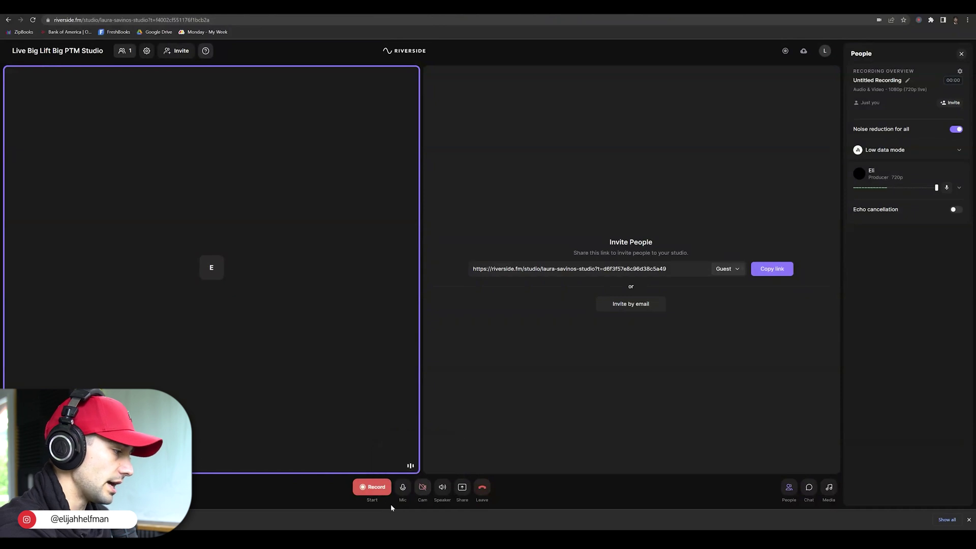